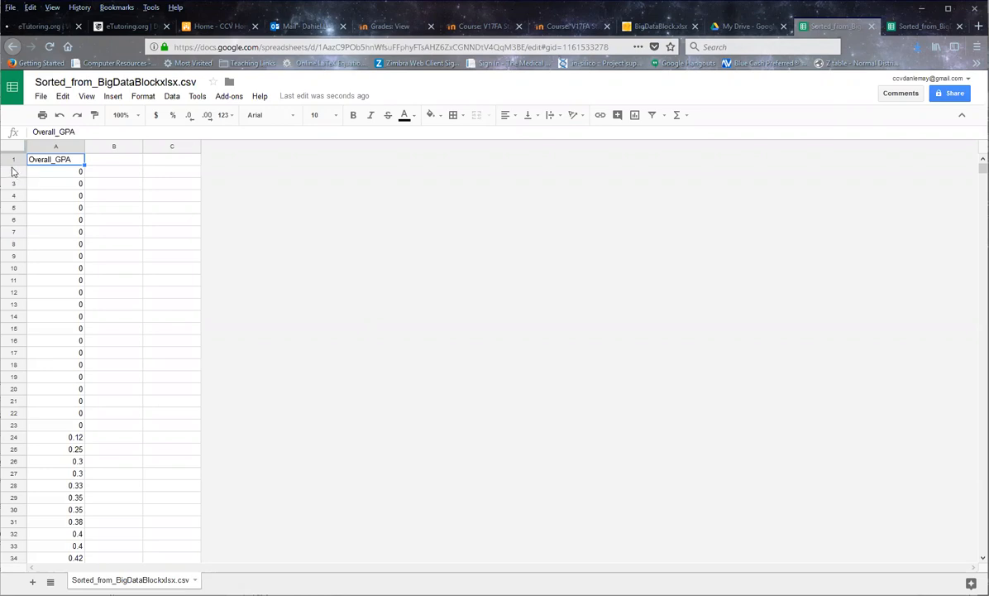
- Delete rows 2 to 1044, which hold all Overall_GPA values below 2.6
{"action": "left_click_drag", "start_coordinate": [13, 175], "coordinate": [45, 570]}
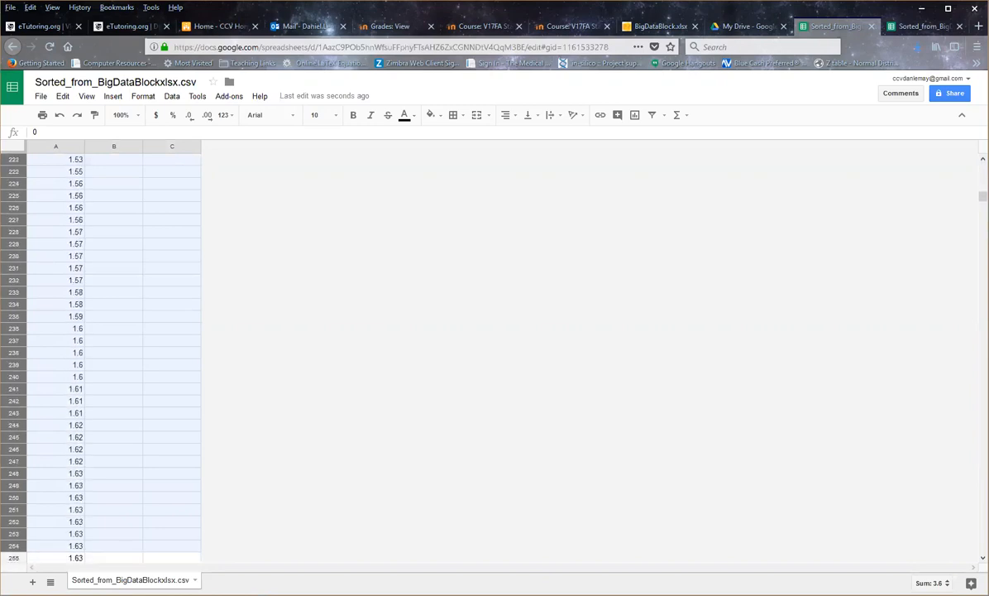
{"action": "left_click_drag", "start_coordinate": [44, 570], "coordinate": [44, 571]}
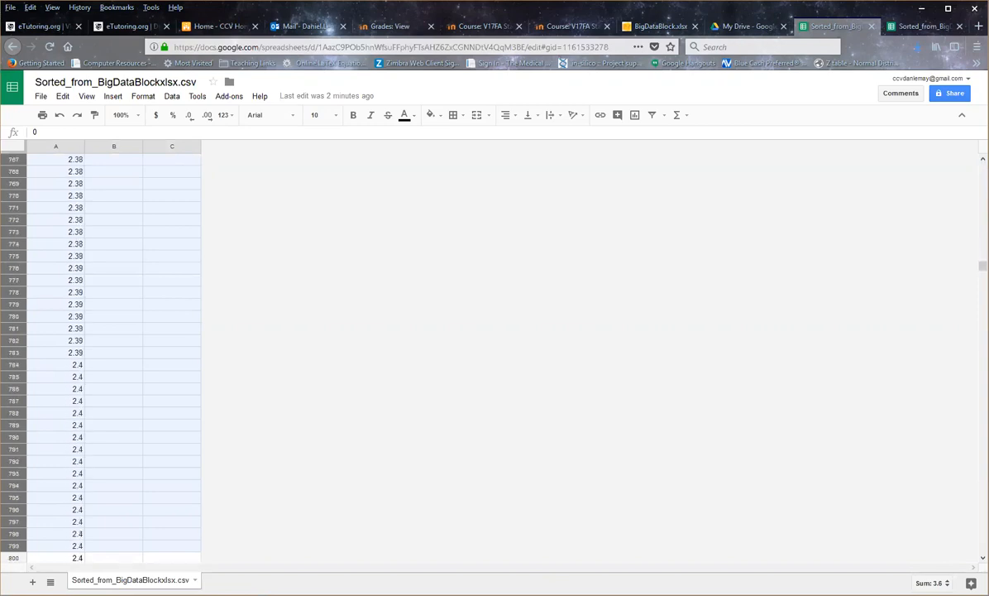
{"action": "scroll", "coordinate": [113, 356], "scroll_direction": "down", "scroll_amount": 20}
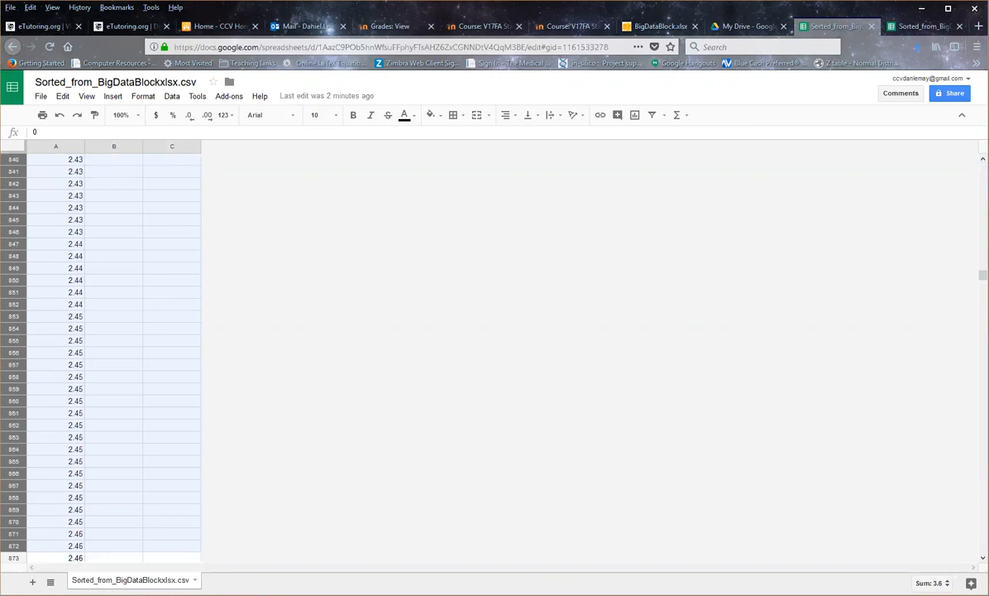
{"action": "scroll", "coordinate": [113, 356], "scroll_direction": "down", "scroll_amount": 20}
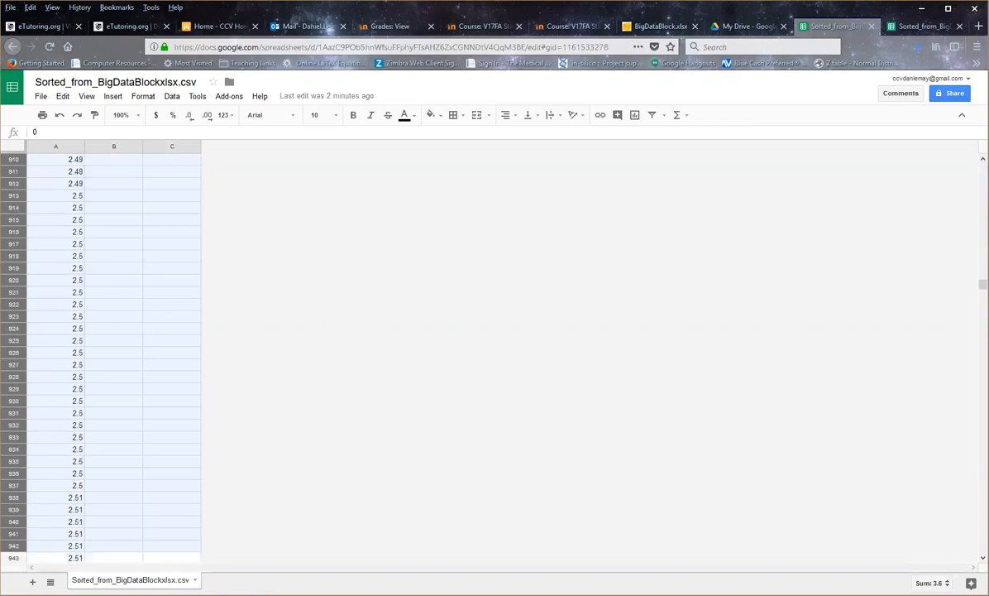
{"action": "scroll", "coordinate": [113, 356], "scroll_direction": "down", "scroll_amount": 20}
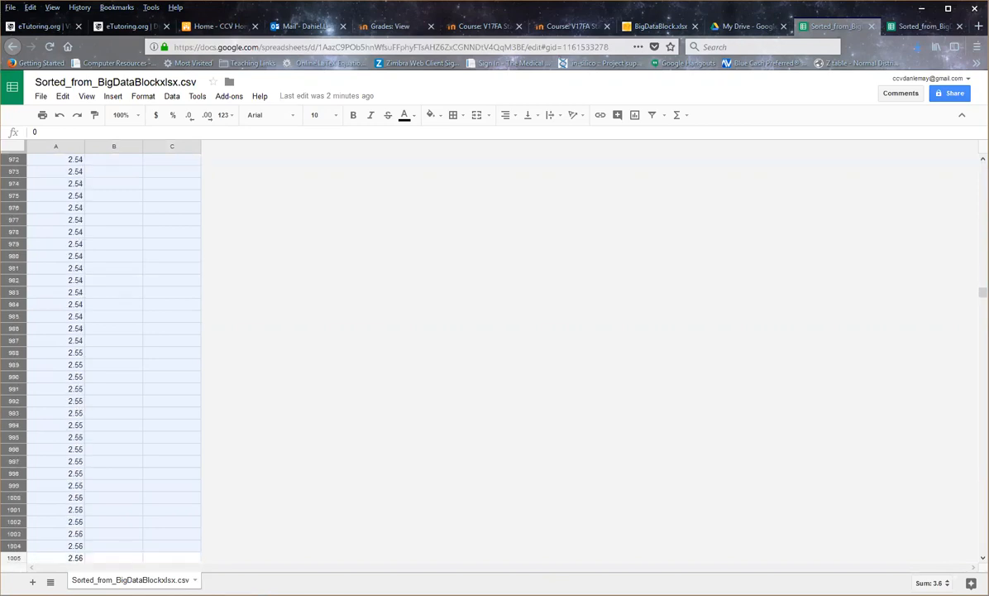
{"action": "left_click_drag", "start_coordinate": [103, 589], "coordinate": [46, 385]}
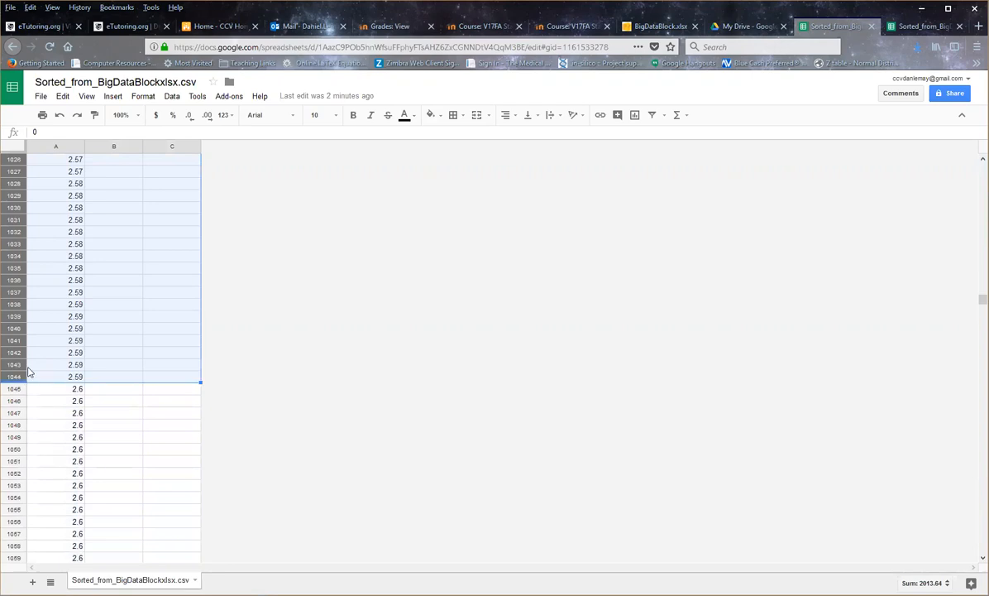
{"action": "left_click", "coordinate": [60, 96]}
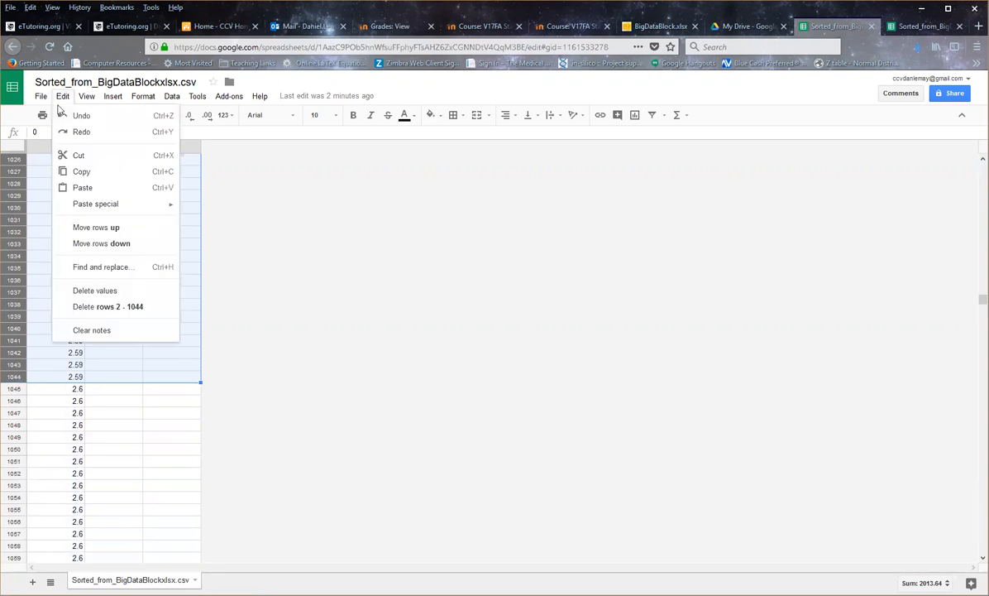
{"action": "left_click", "coordinate": [88, 307]}
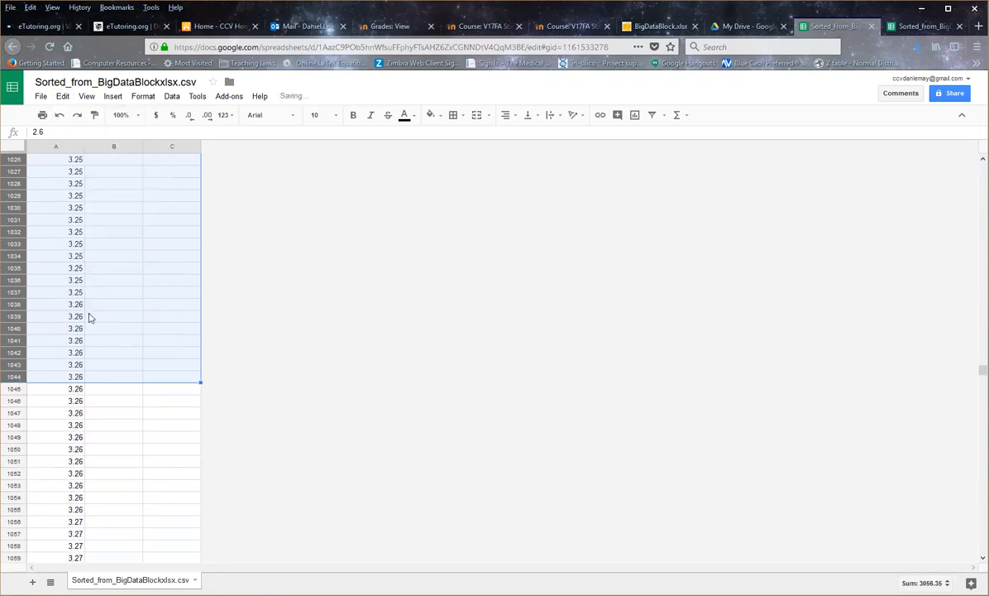
- Copy the whole Overall_GPA column, including its header
{"action": "left_click", "coordinate": [43, 184]}
{"action": "scroll", "coordinate": [72, 263], "scroll_direction": "up", "scroll_amount": 4}
{"action": "scroll", "coordinate": [70, 259], "scroll_direction": "up", "scroll_amount": 1}
{"action": "left_click_drag", "start_coordinate": [66, 258], "coordinate": [55, 255]}
{"action": "scroll", "coordinate": [56, 255], "scroll_direction": "up", "scroll_amount": 7}
{"action": "left_click", "coordinate": [55, 256]}
{"action": "scroll", "coordinate": [56, 256], "scroll_direction": "up", "scroll_amount": 3}
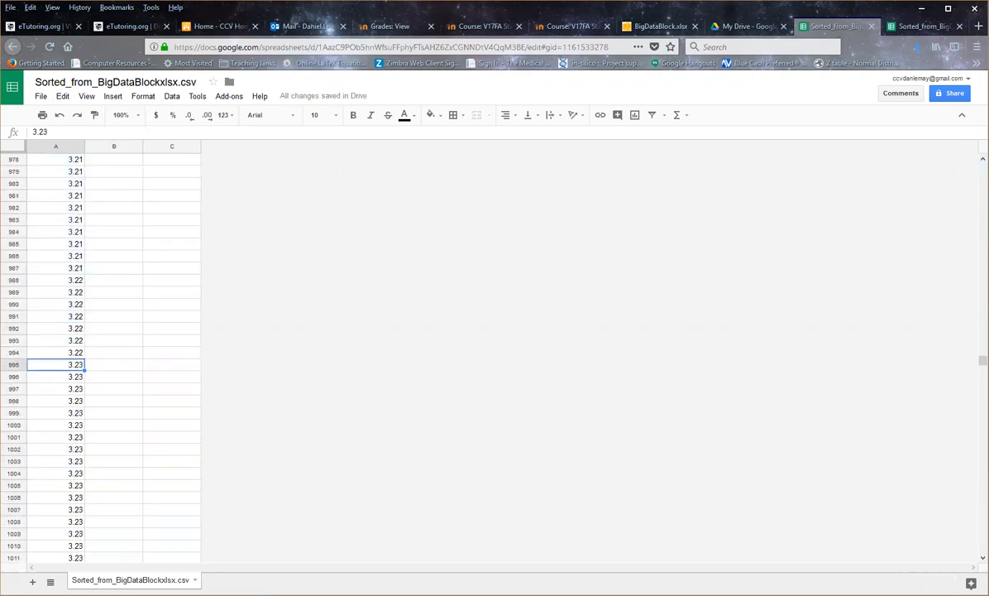
{"action": "left_click_drag", "start_coordinate": [982, 360], "coordinate": [936, 158]}
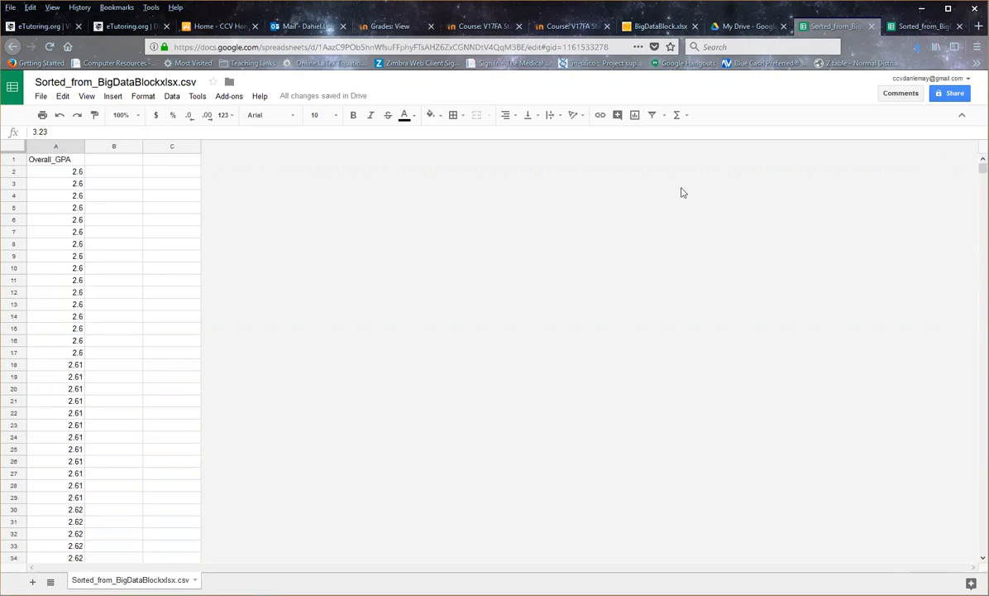
{"action": "left_click", "coordinate": [55, 149]}
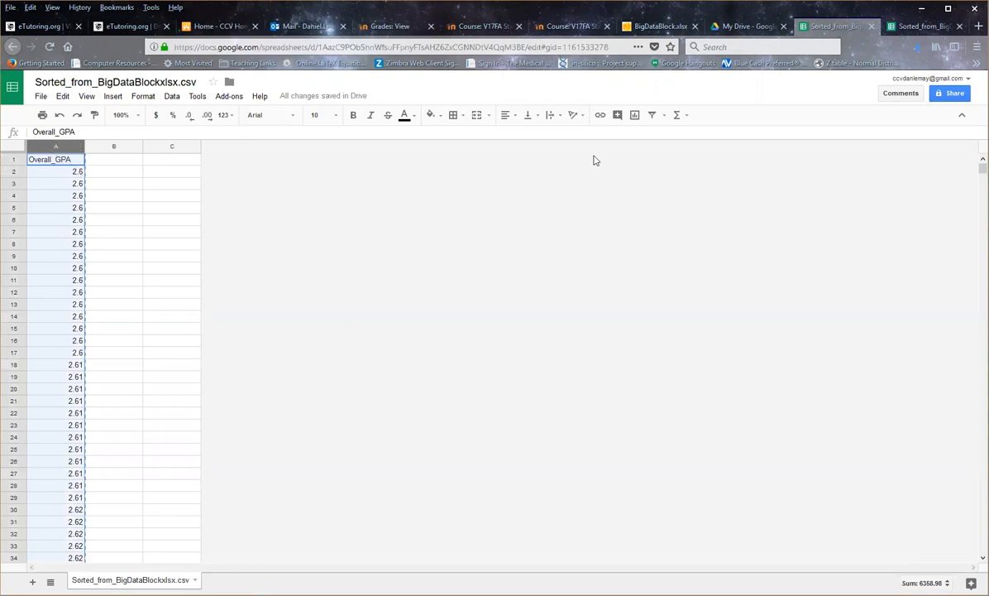
- Switch to StatCrunch, start loading data from paste, and paste the copied Overall_GPA column as the data
{"action": "left_click", "coordinate": [657, 26]}
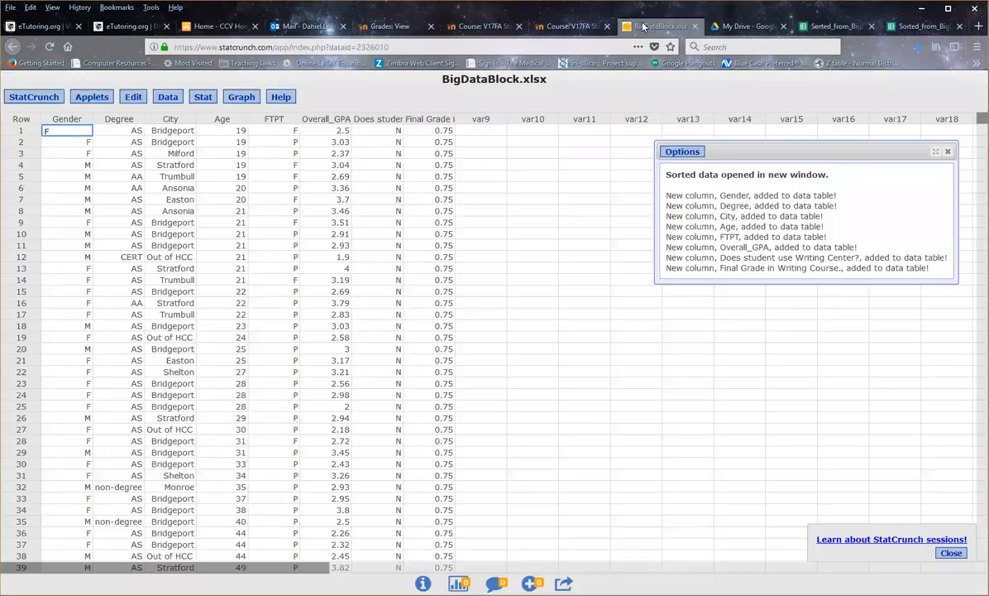
{"action": "left_click", "coordinate": [169, 96]}
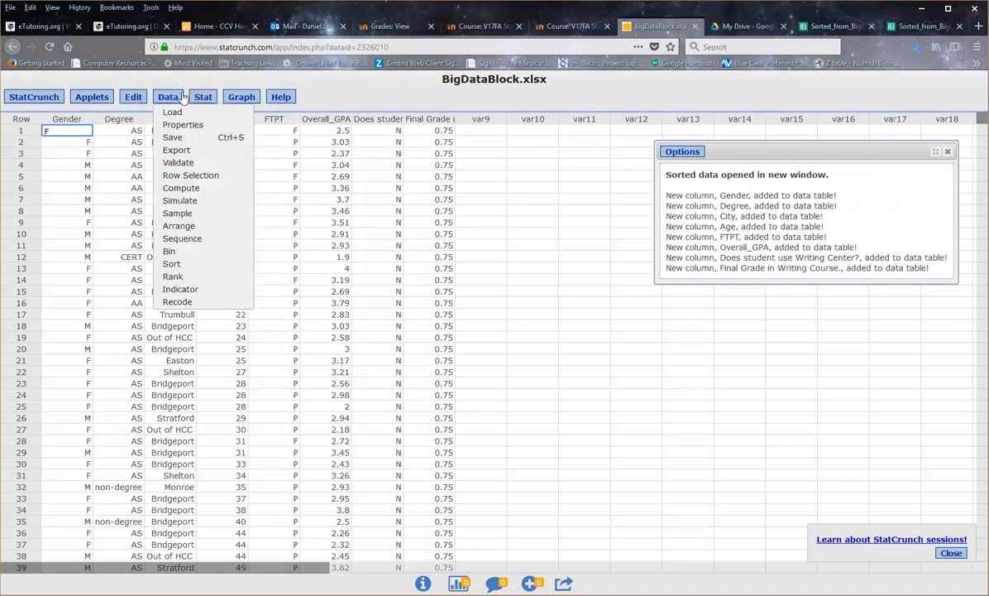
{"action": "mouse_move", "coordinate": [171, 116]}
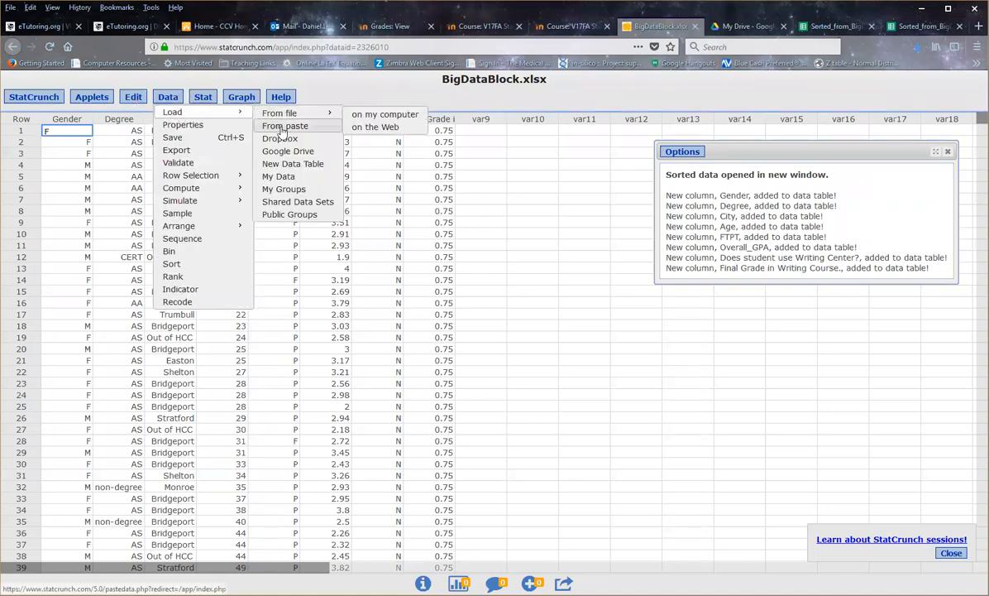
{"action": "left_click", "coordinate": [282, 129]}
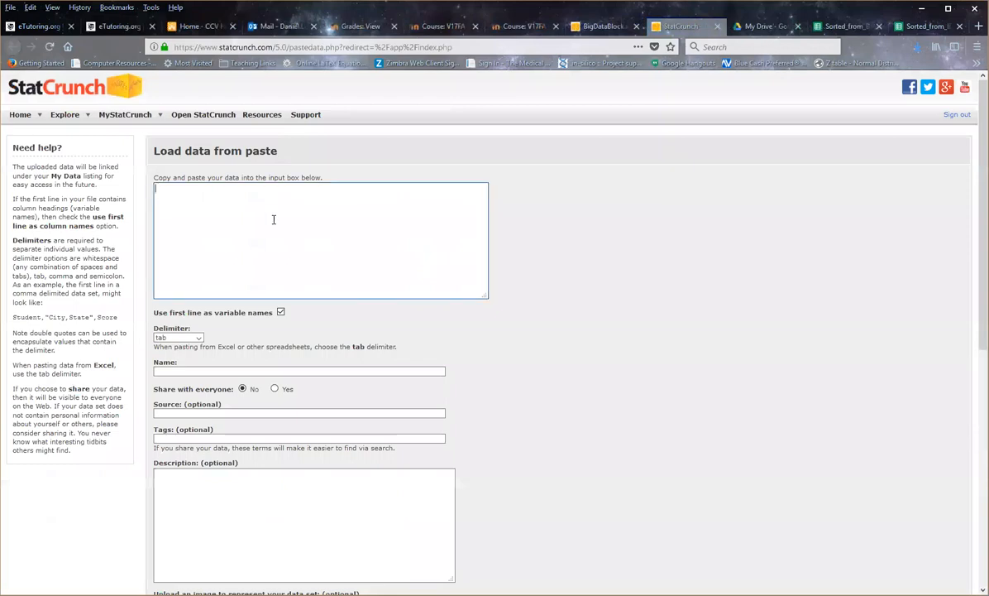
{"action": "left_click", "coordinate": [273, 222]}
{"action": "key", "text": "ctrl+v"}
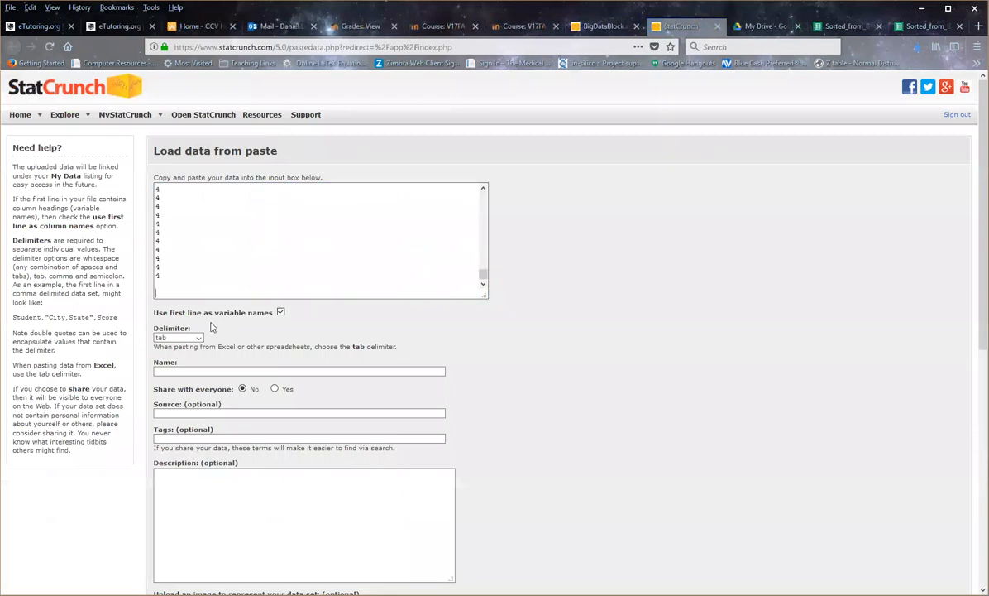
- Name the pasted data set "Over 2.6" and load it into a StatCrunch data table
{"action": "left_click", "coordinate": [175, 369]}
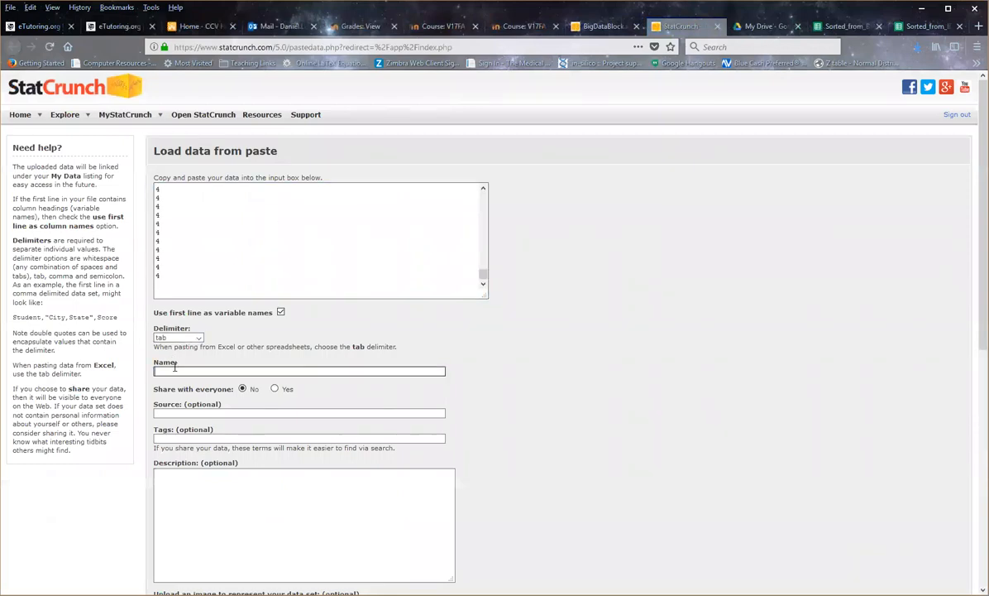
{"action": "type", "text": "Over 2"}
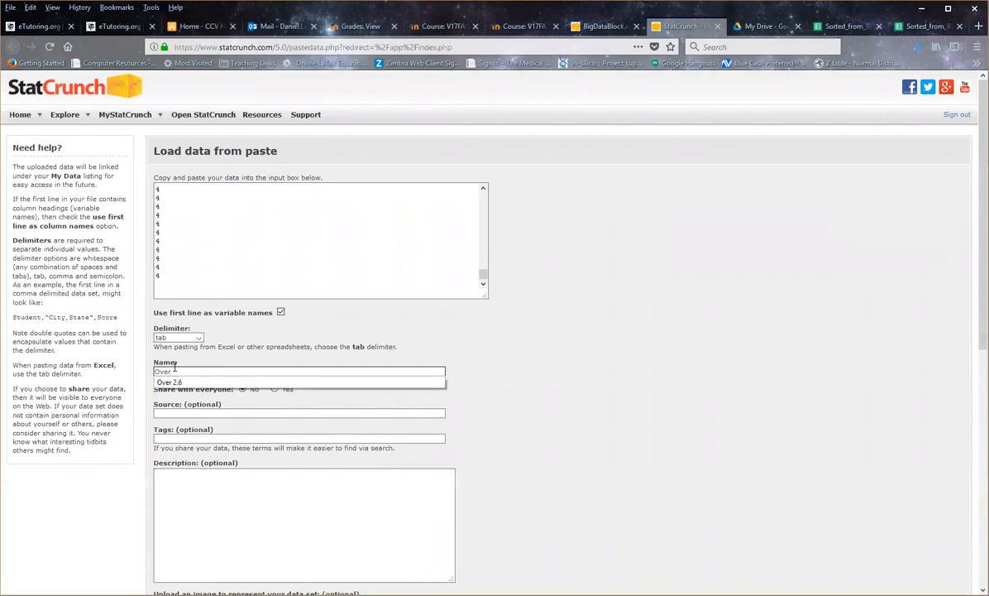
{"action": "type", "text": ".5"}
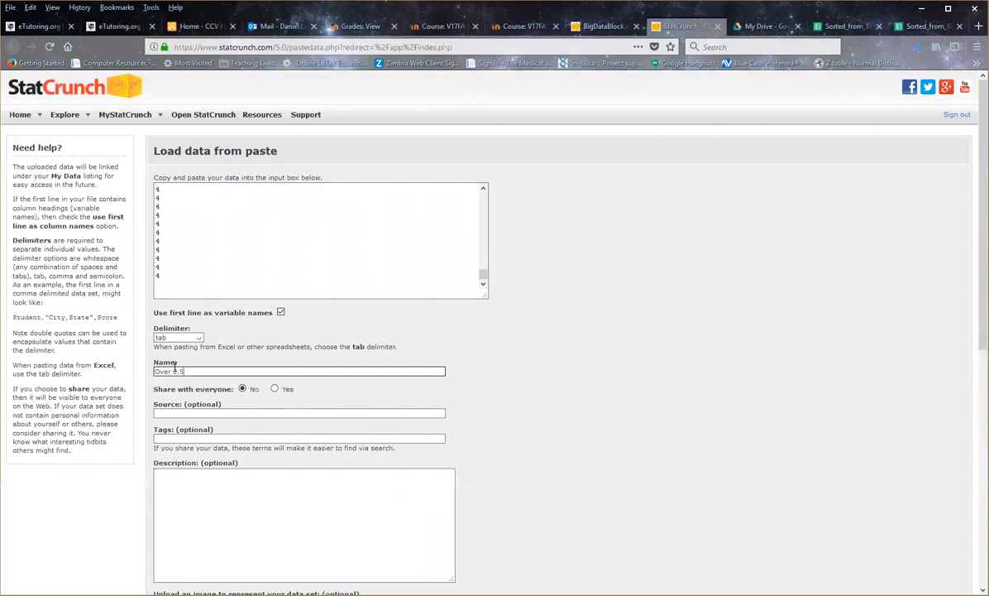
{"action": "key", "text": "BackSpace"}
{"action": "type", "text": "6"}
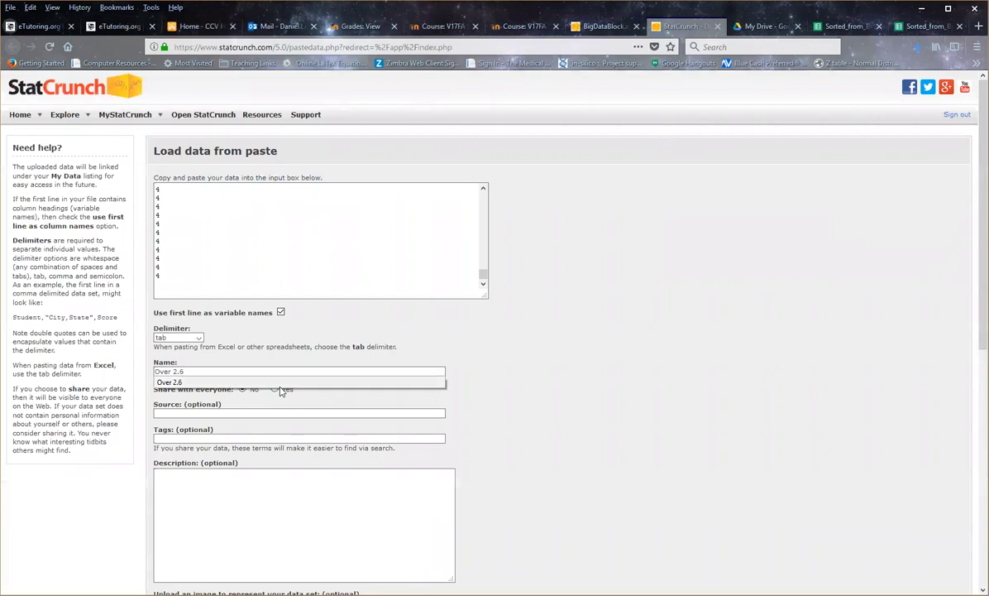
{"action": "scroll", "coordinate": [209, 463], "scroll_direction": "down", "scroll_amount": 3}
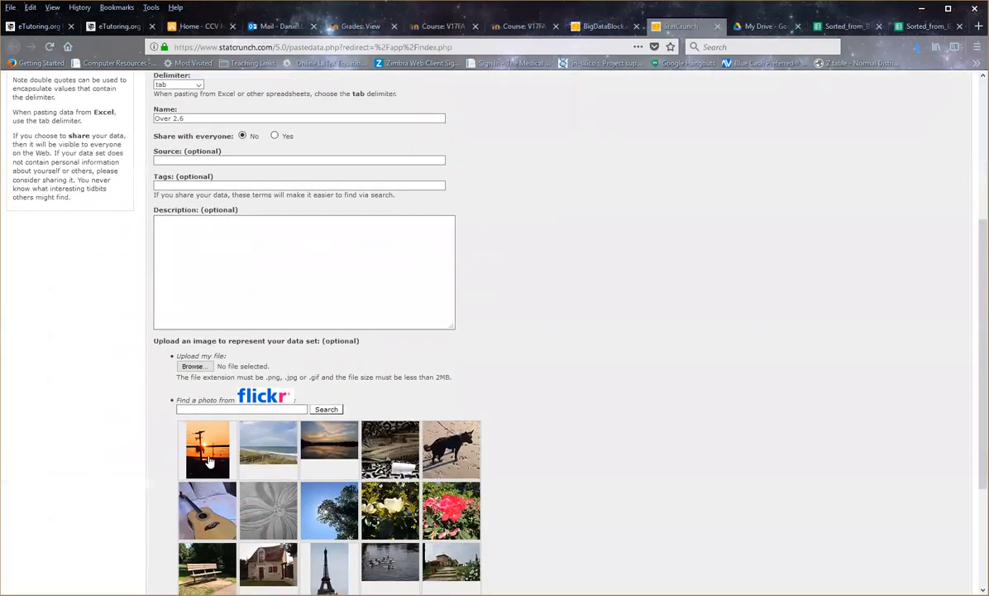
{"action": "scroll", "coordinate": [210, 464], "scroll_direction": "down", "scroll_amount": 2}
{"action": "left_click", "coordinate": [175, 501]}
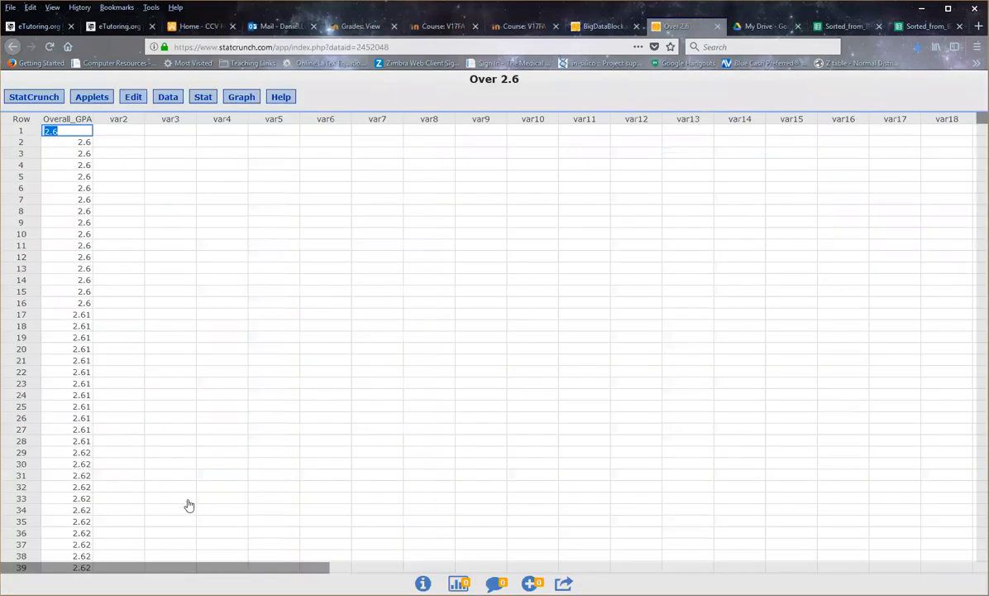
{"action": "left_click", "coordinate": [224, 348]}
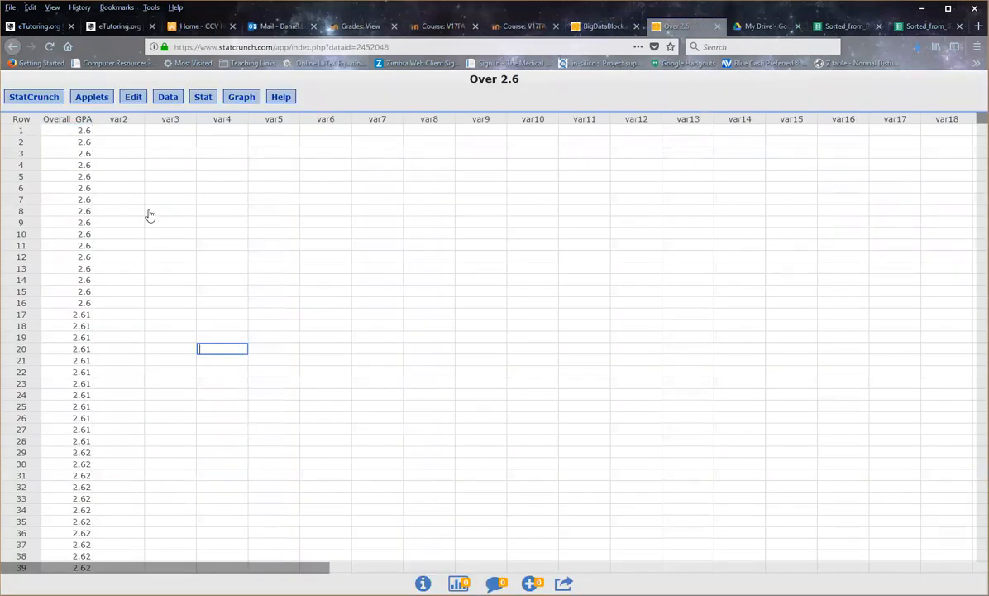
- Set up a one-sample T procedure with data for the Overall_GPA column, performing a confidence interval for μ
{"action": "left_click", "coordinate": [206, 97]}
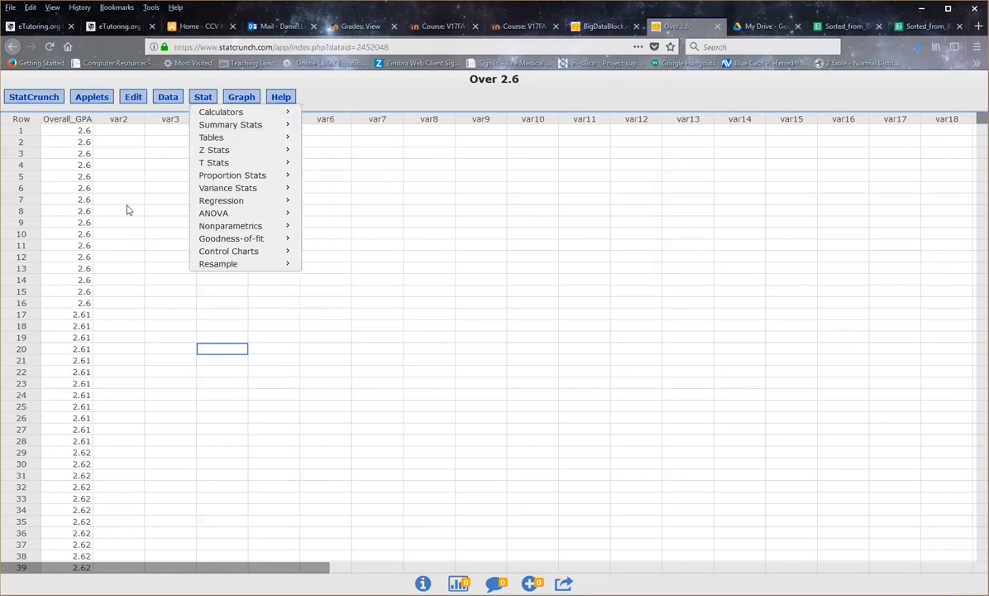
{"action": "mouse_move", "coordinate": [210, 165]}
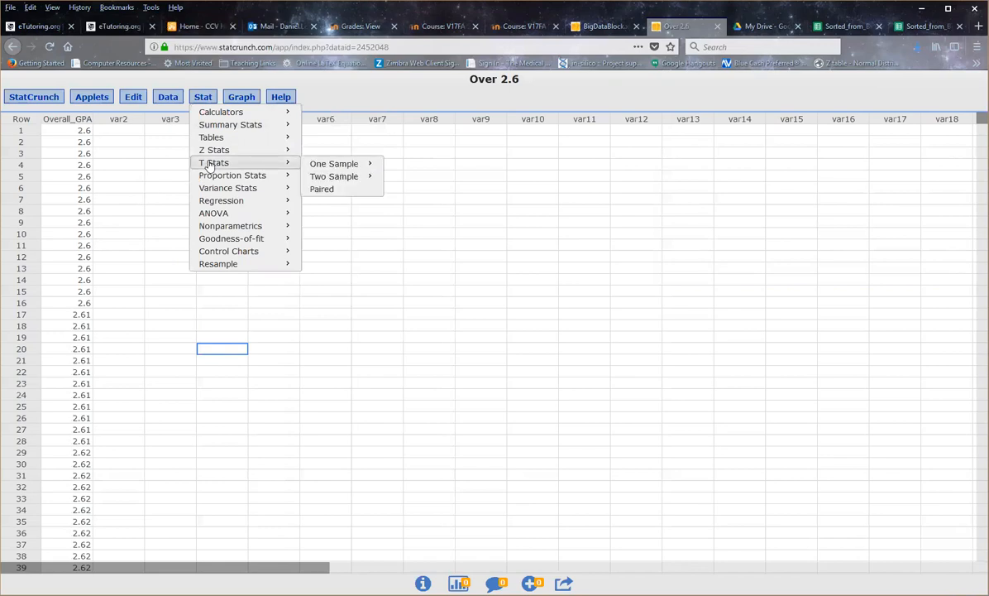
{"action": "mouse_move", "coordinate": [331, 165]}
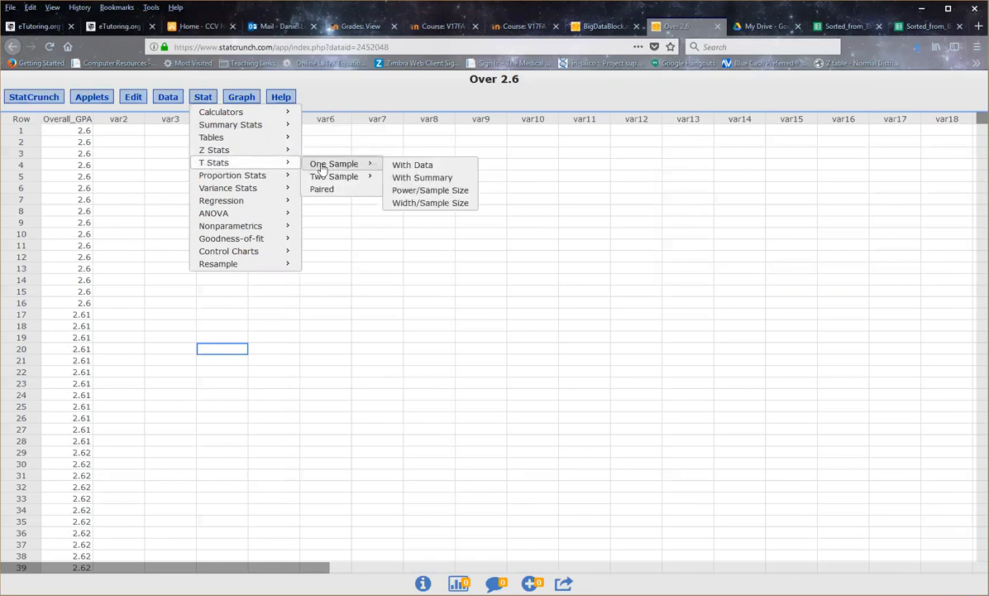
{"action": "left_click", "coordinate": [418, 166]}
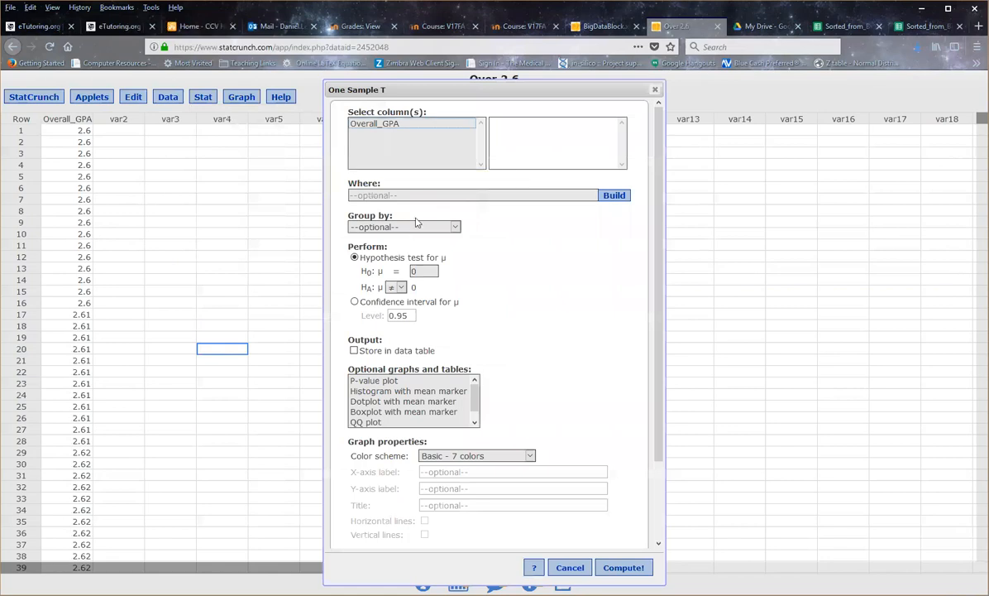
{"action": "left_click", "coordinate": [387, 124]}
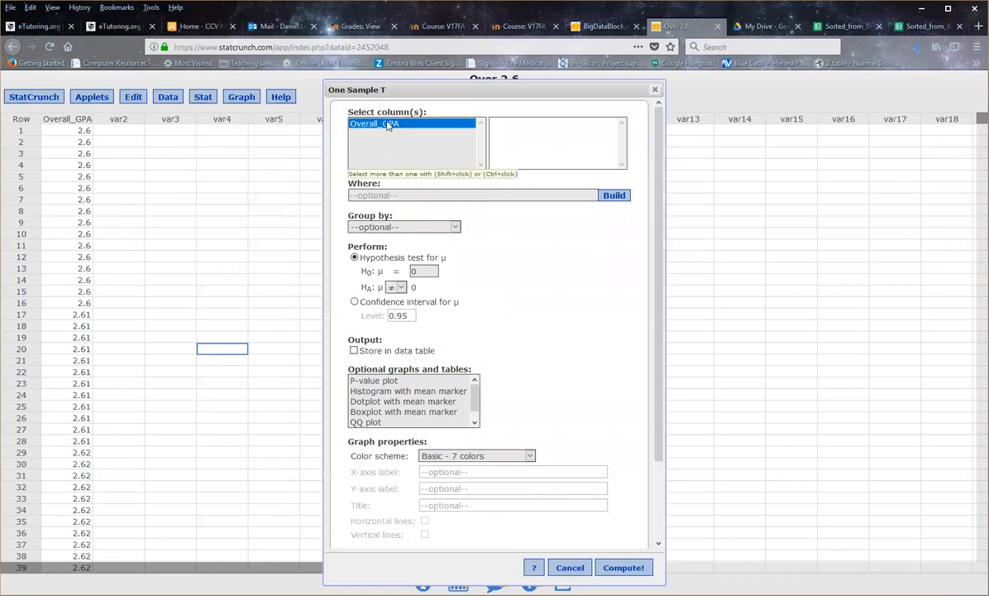
{"action": "left_click", "coordinate": [354, 302]}
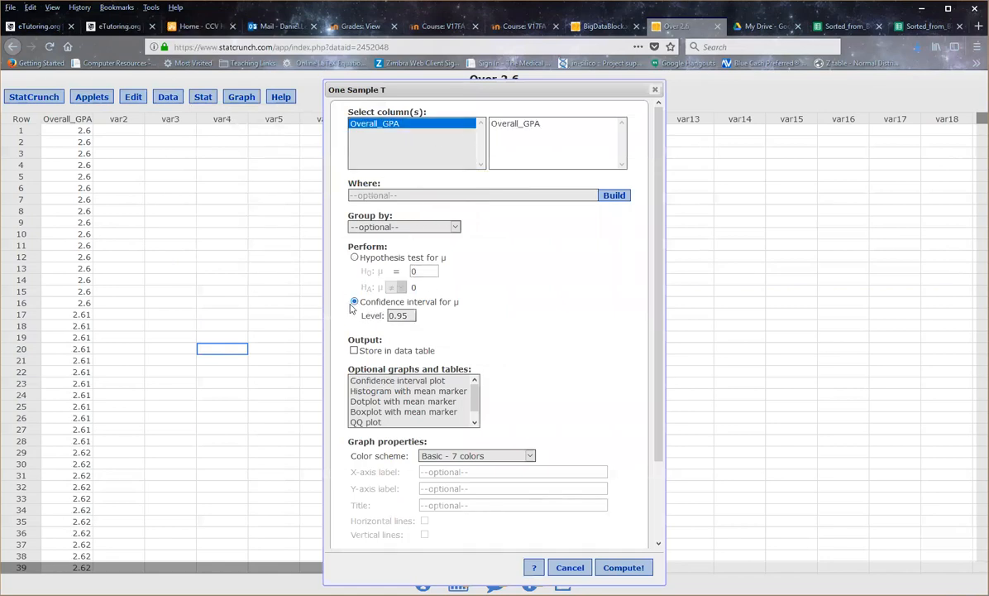
- Set the confidence level to 0.9, compute the interval, and move the results window over the data table
{"action": "double_click", "coordinate": [407, 314]}
{"action": "type", "text": "0.9"}
{"action": "left_click", "coordinate": [631, 568]}
{"action": "left_click_drag", "start_coordinate": [765, 147], "coordinate": [263, 156]}
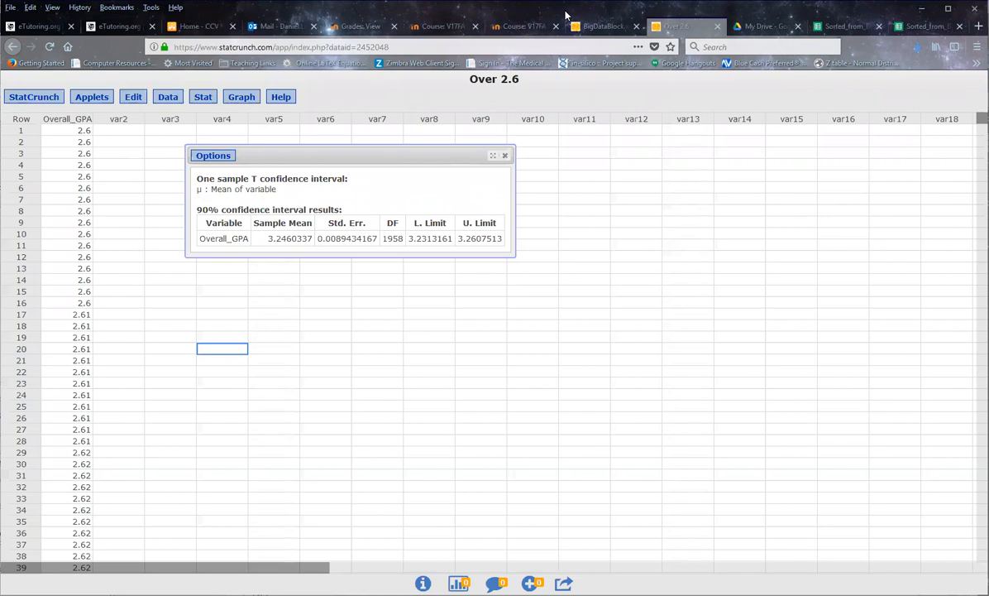
{"action": "left_click", "coordinate": [313, 222]}
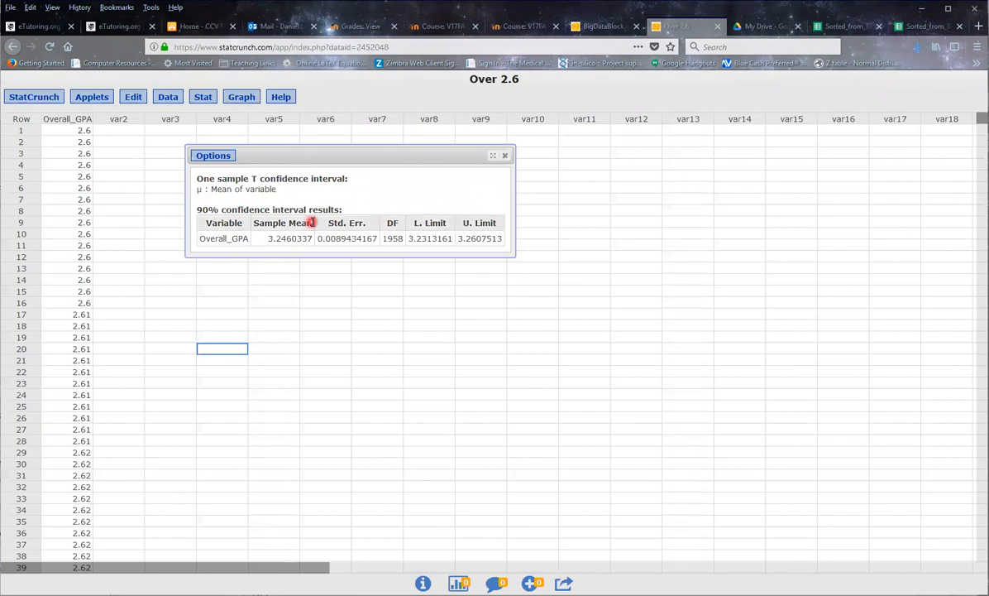